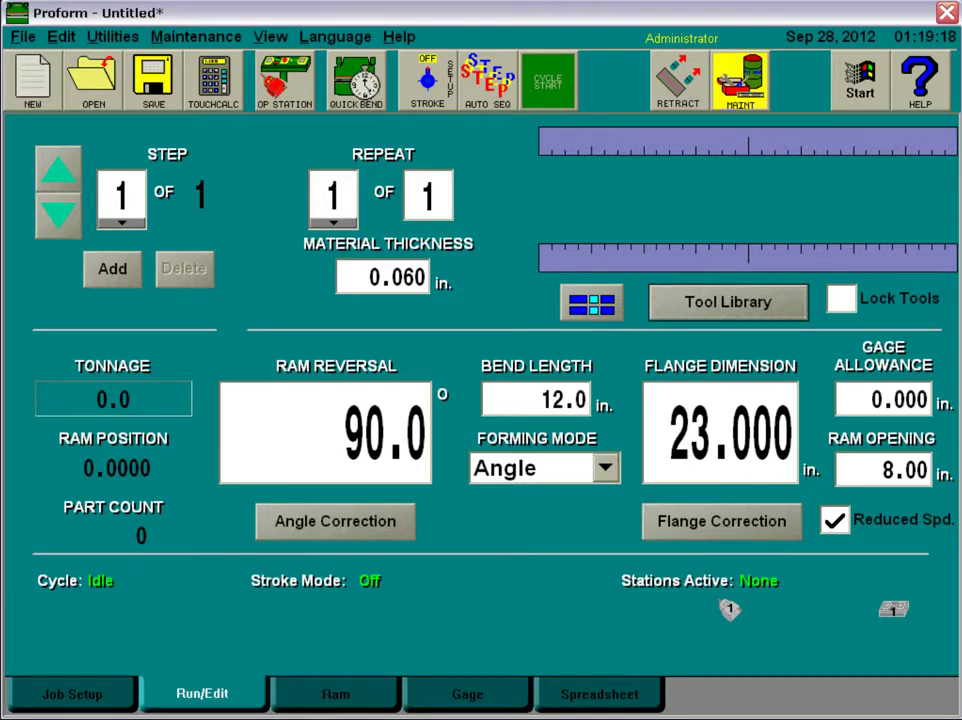
Open the Tool Layout window, then close it to return to Run/Edit at 0.060 in. thickness.
click(715, 303)
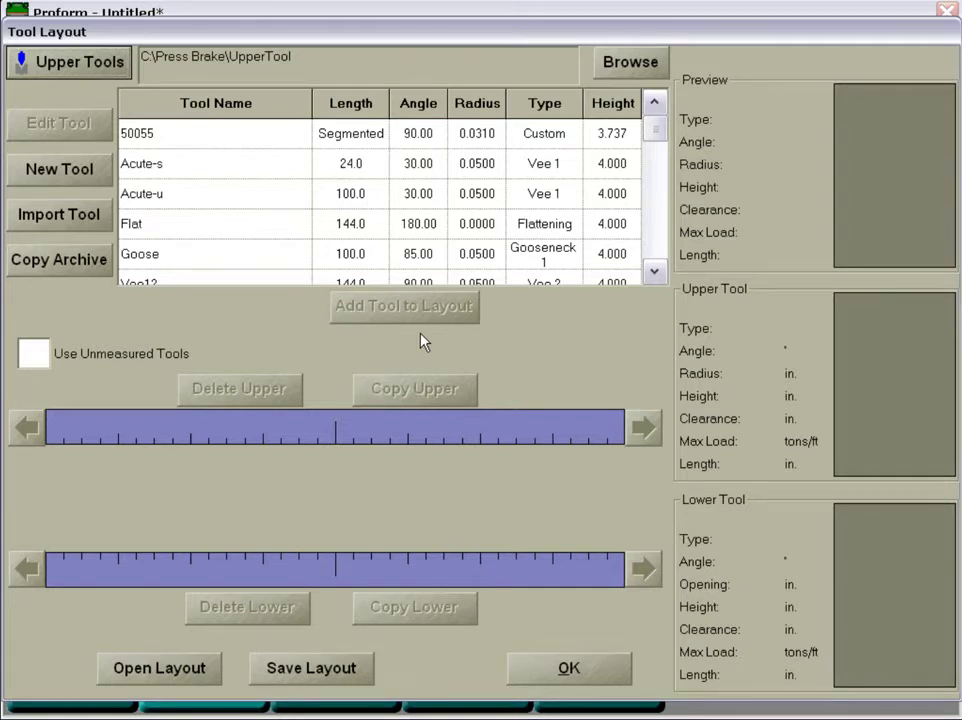
key(Return)
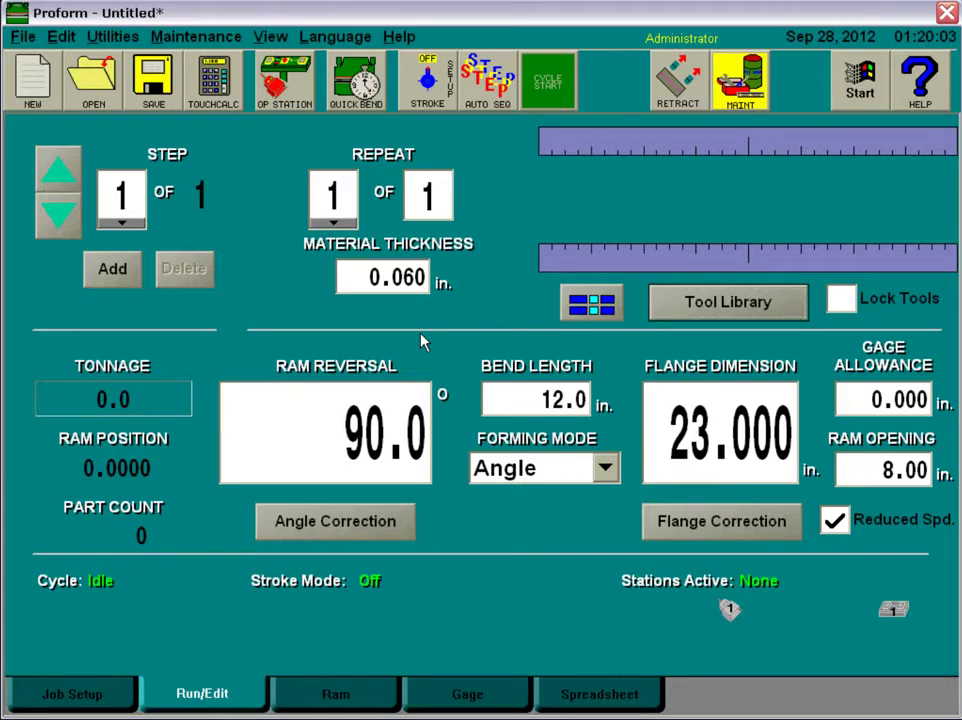
Check the empty Job Setup tool list, then reopen Tool Layout from the Run/Edit page.
click(72, 690)
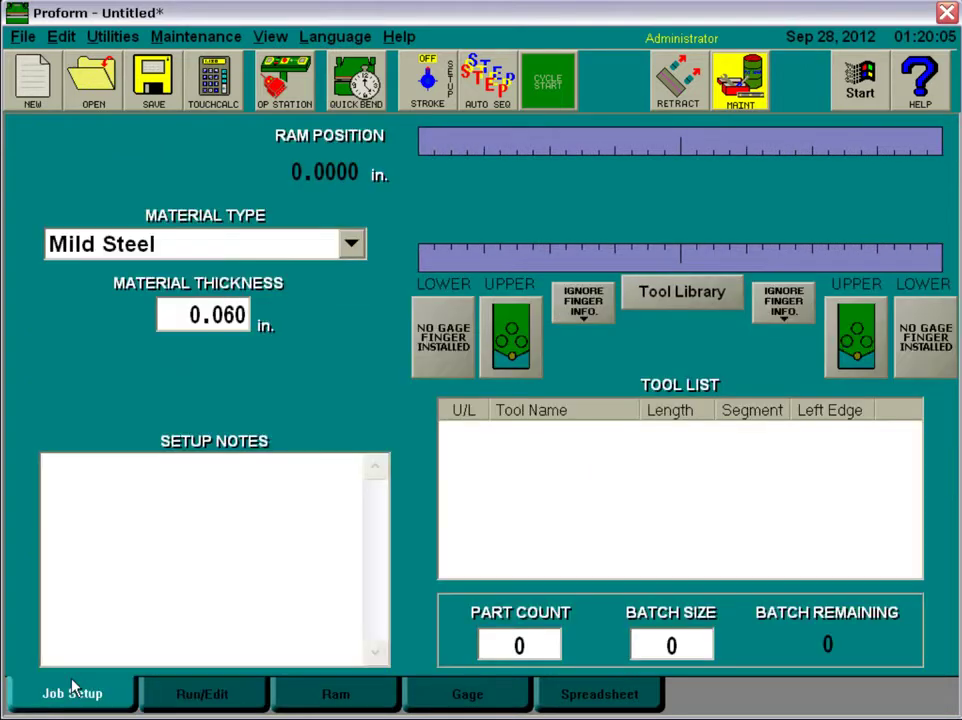
click(200, 694)
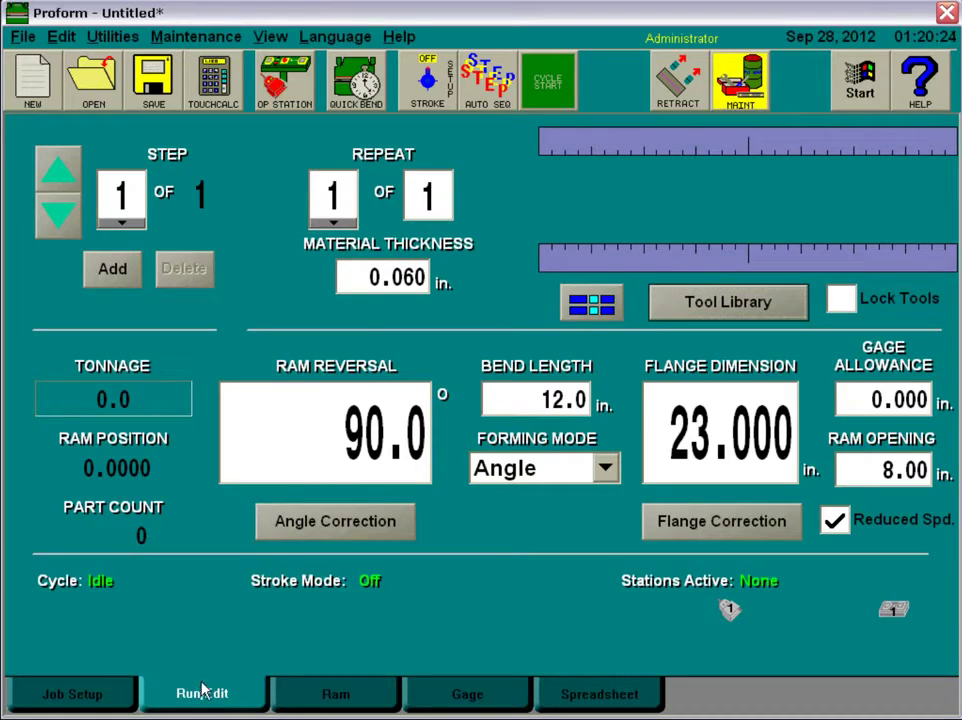
click(729, 305)
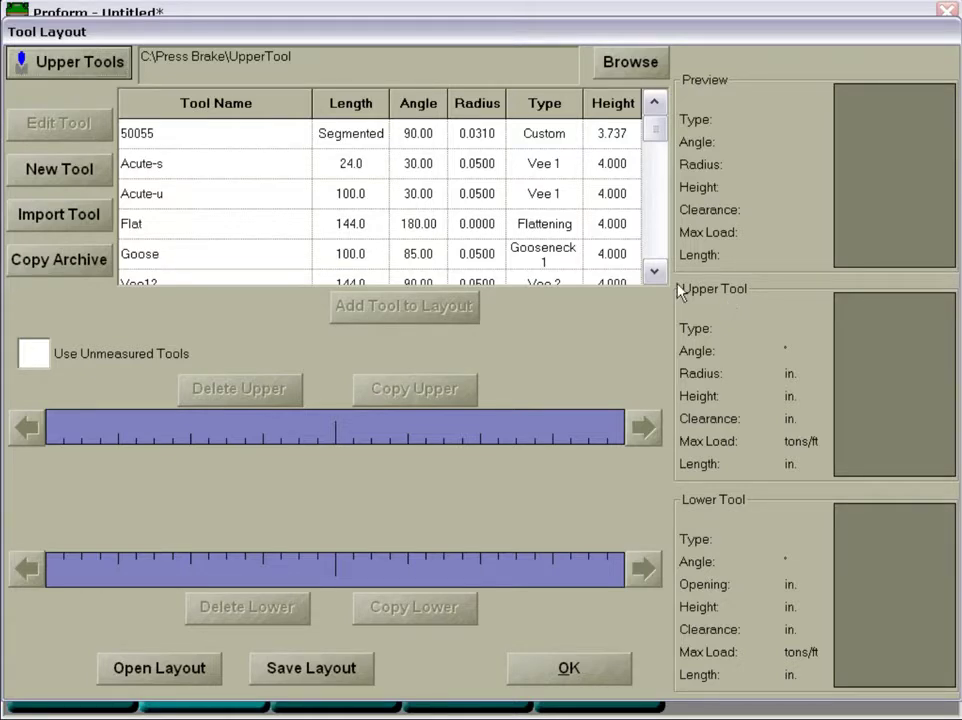
Add upper tool 50055 to the upper rail as a 12.0 in. segment from -6.00 to 6.00.
click(200, 139)
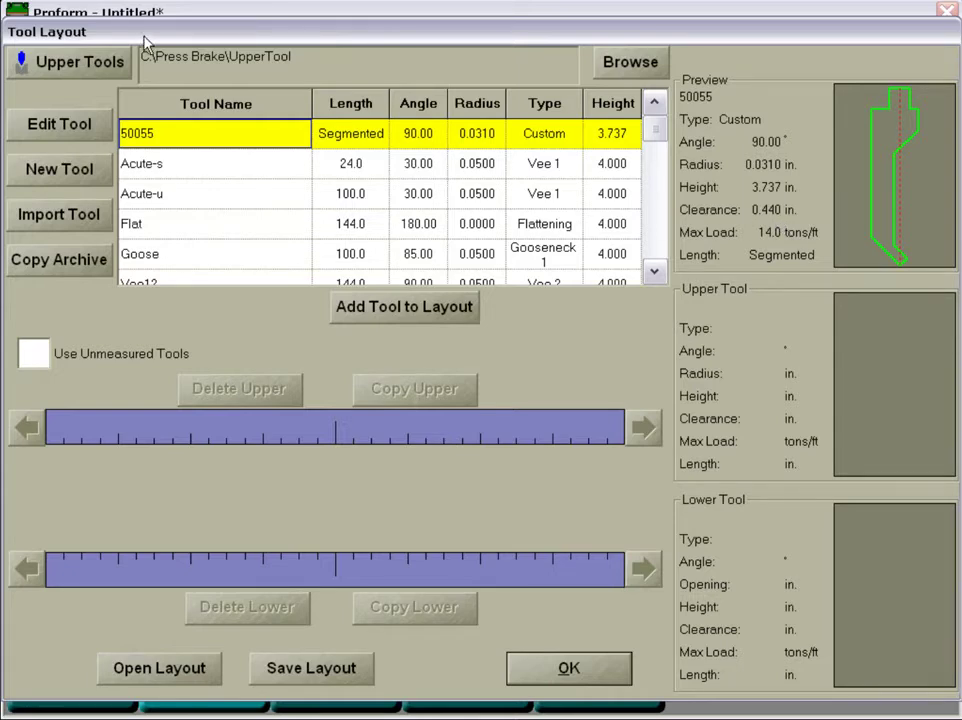
click(94, 61)
click(97, 60)
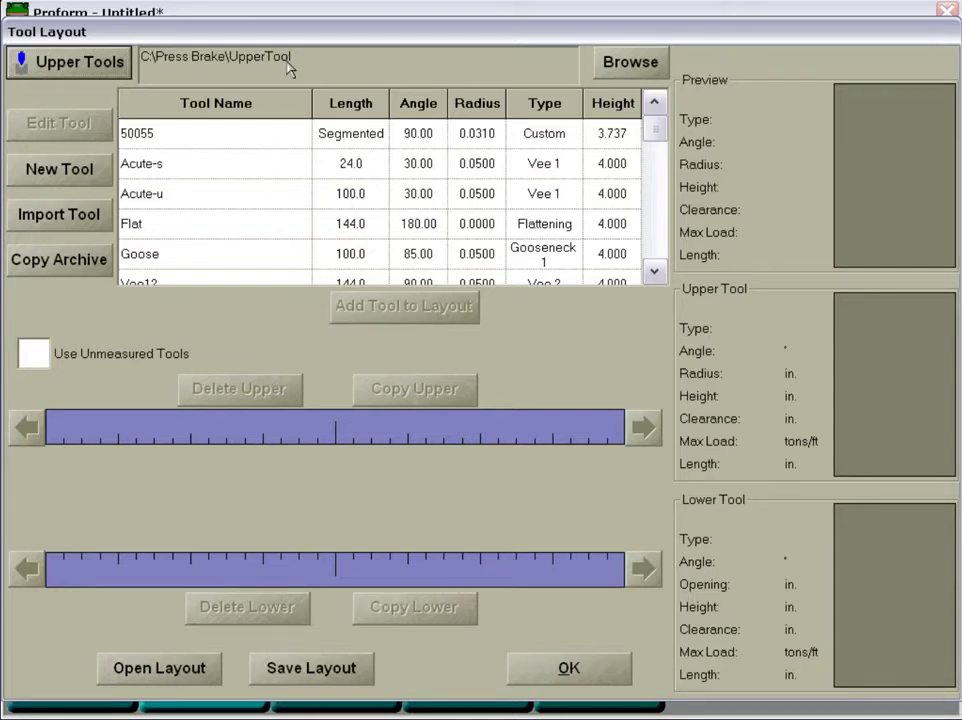
click(142, 136)
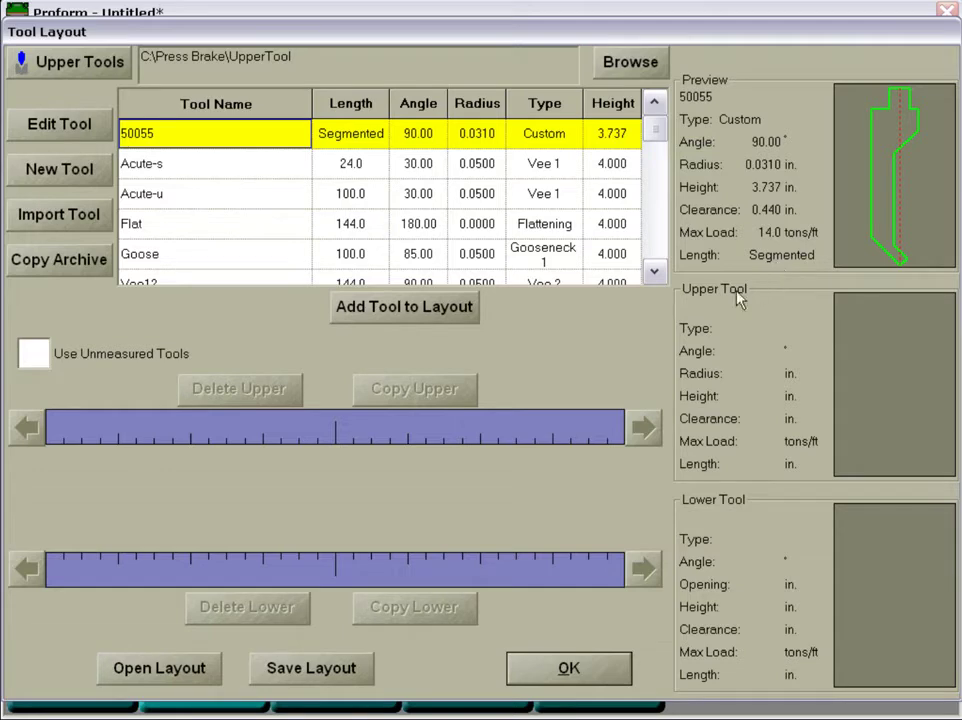
click(415, 321)
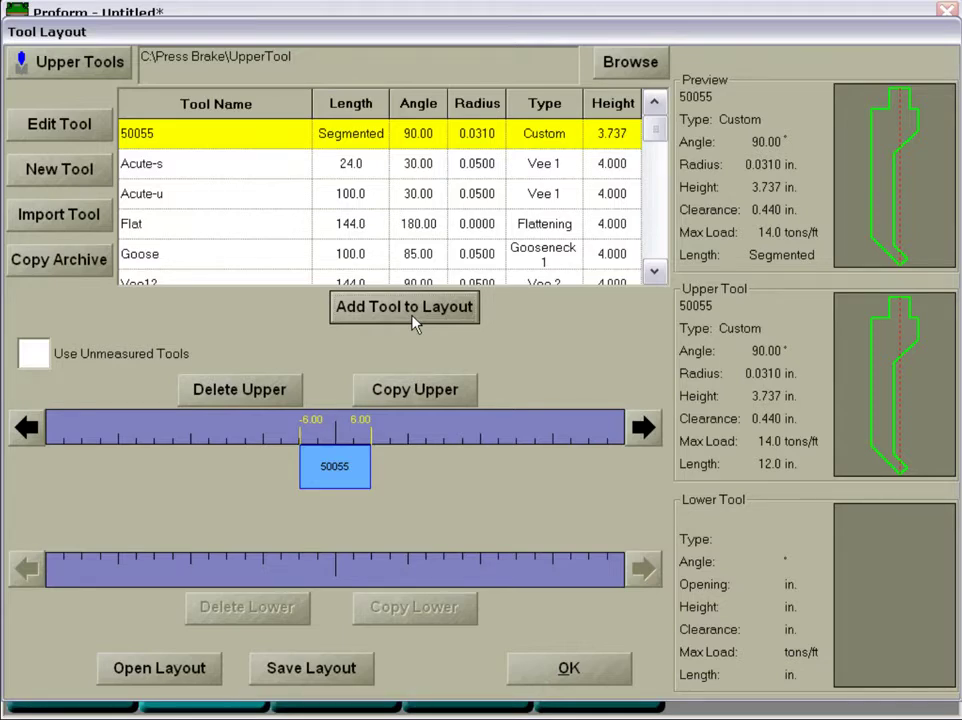
click(82, 63)
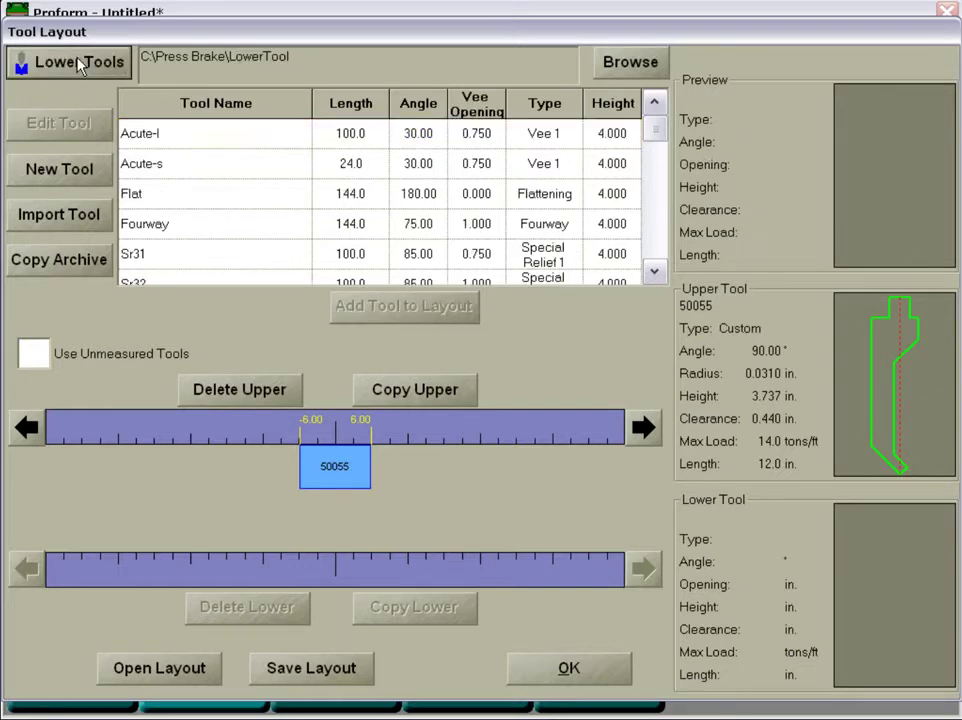
click(80, 66)
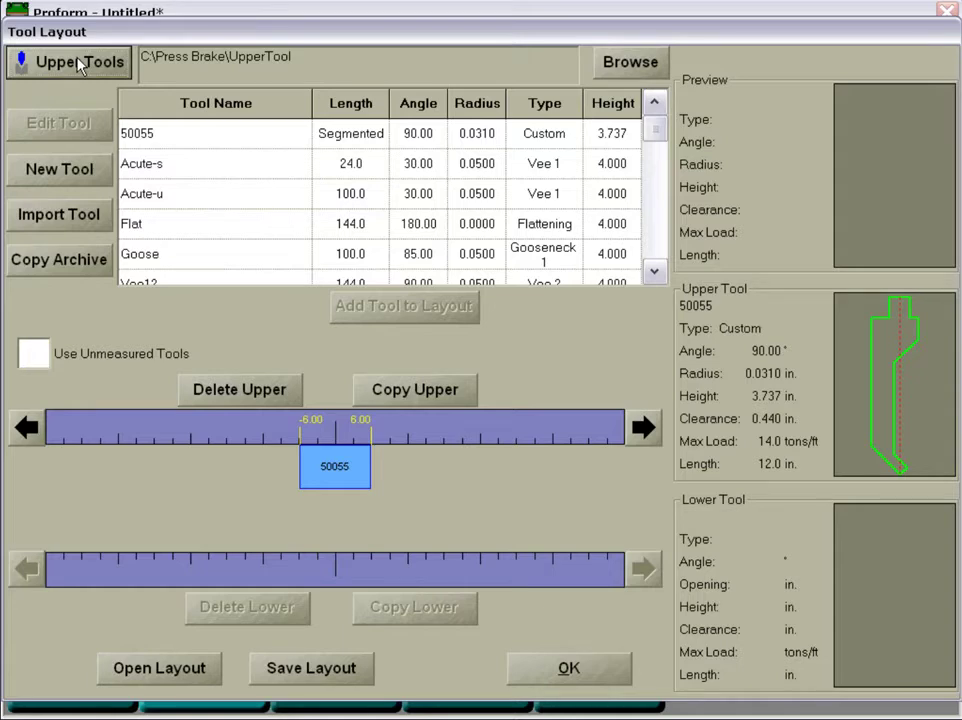
click(600, 62)
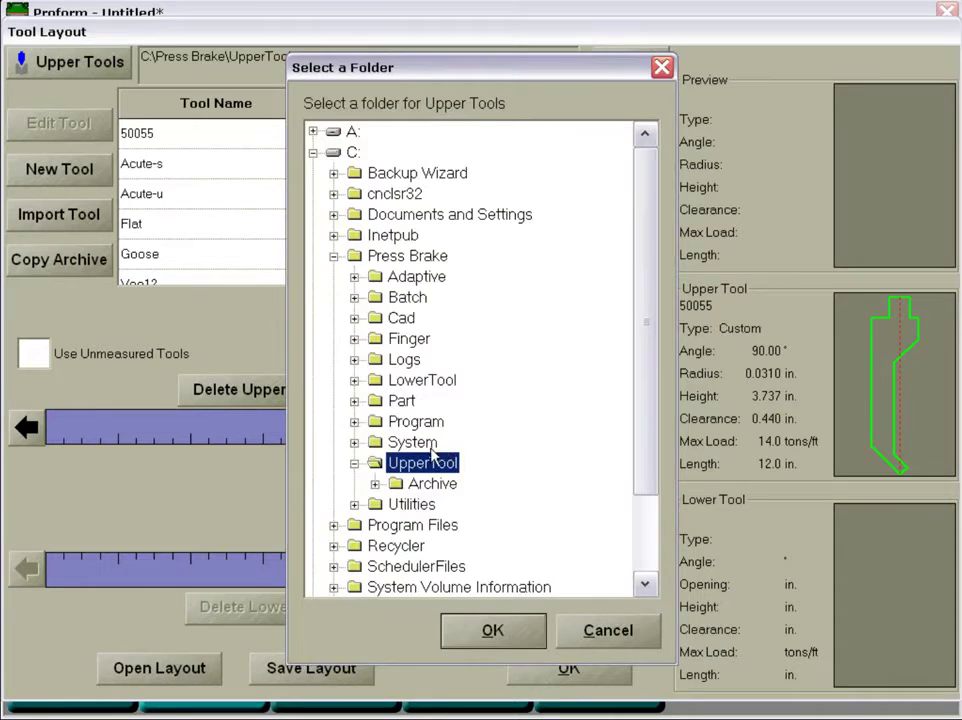
click(377, 379)
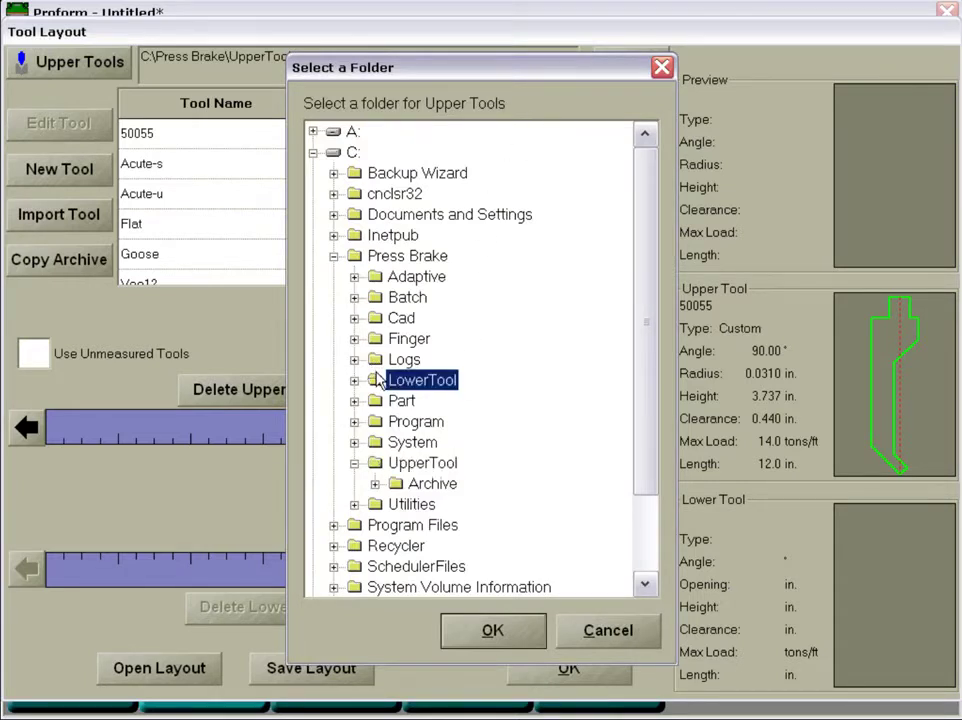
click(413, 472)
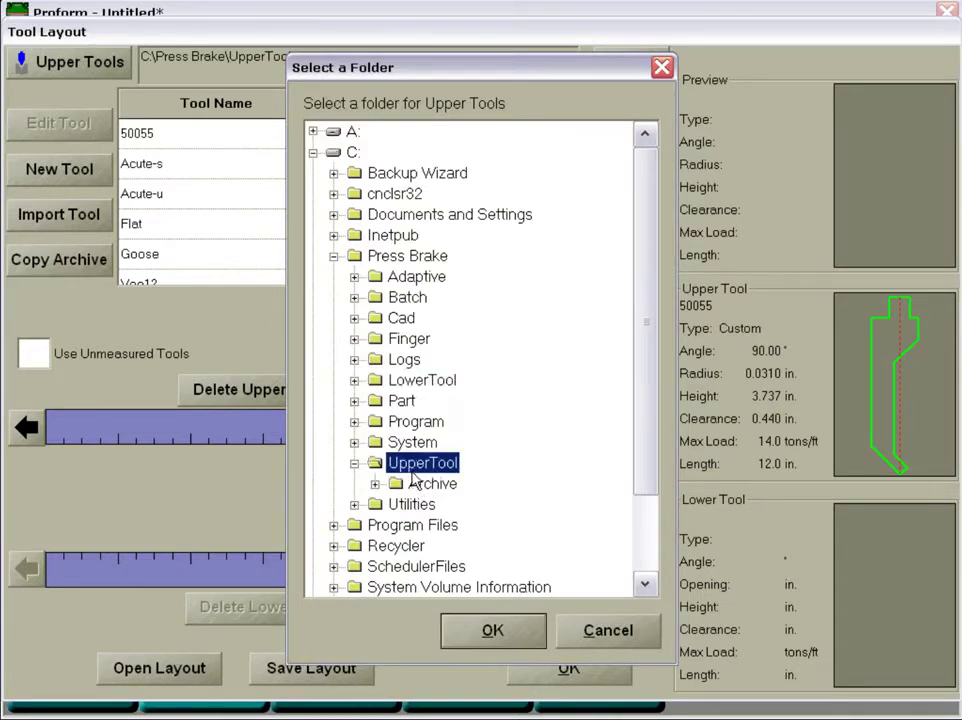
click(476, 624)
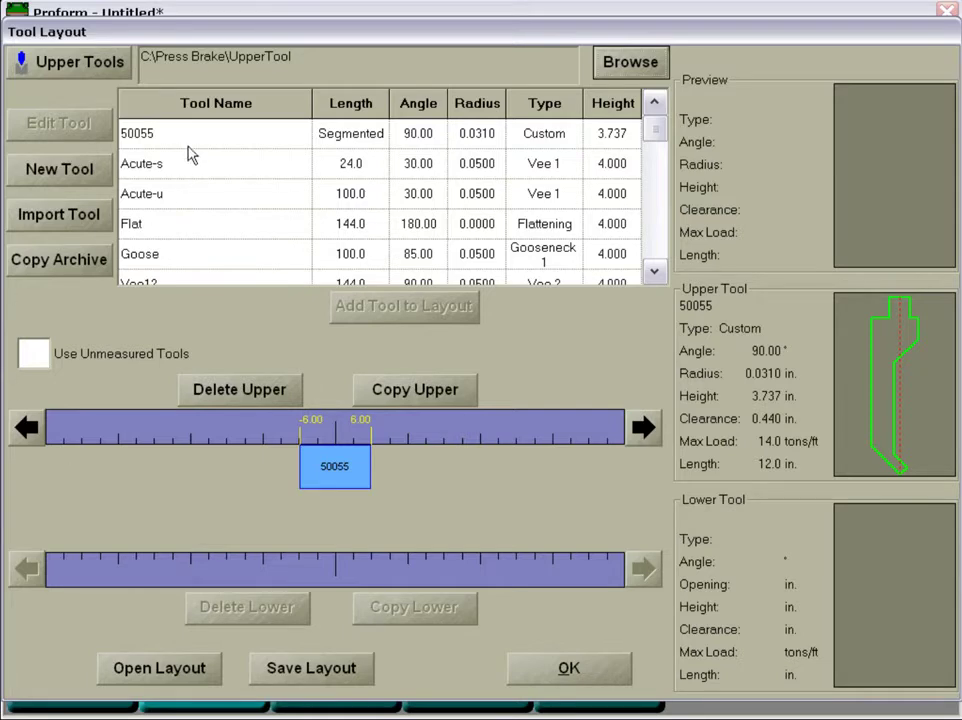
Sort the upper tool list by Tool Name, reversing the order so 50055 is first.
click(176, 110)
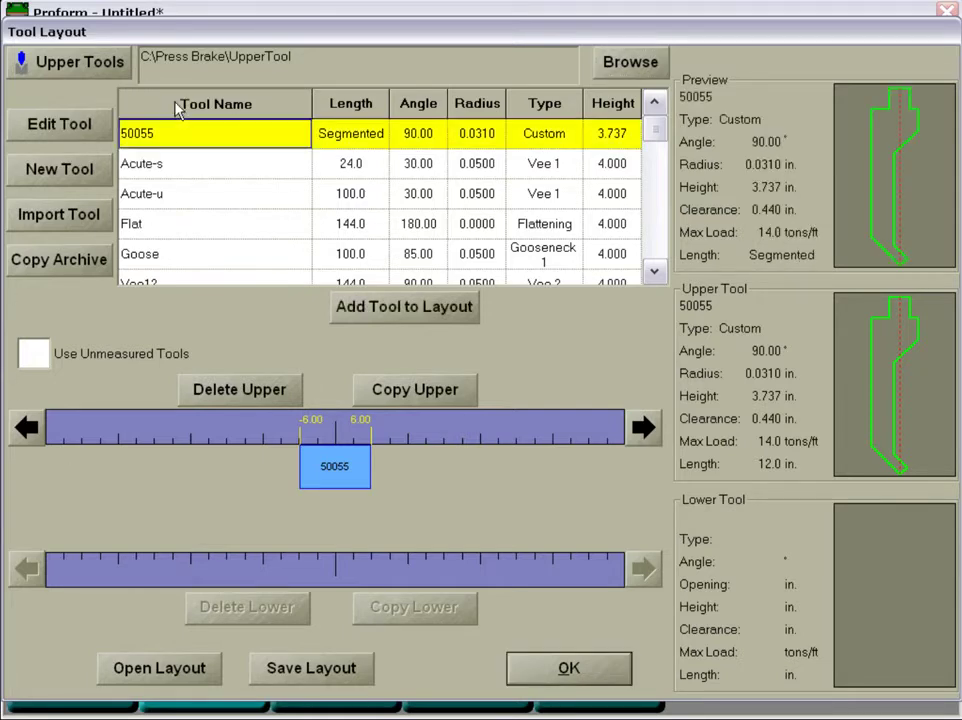
click(176, 110)
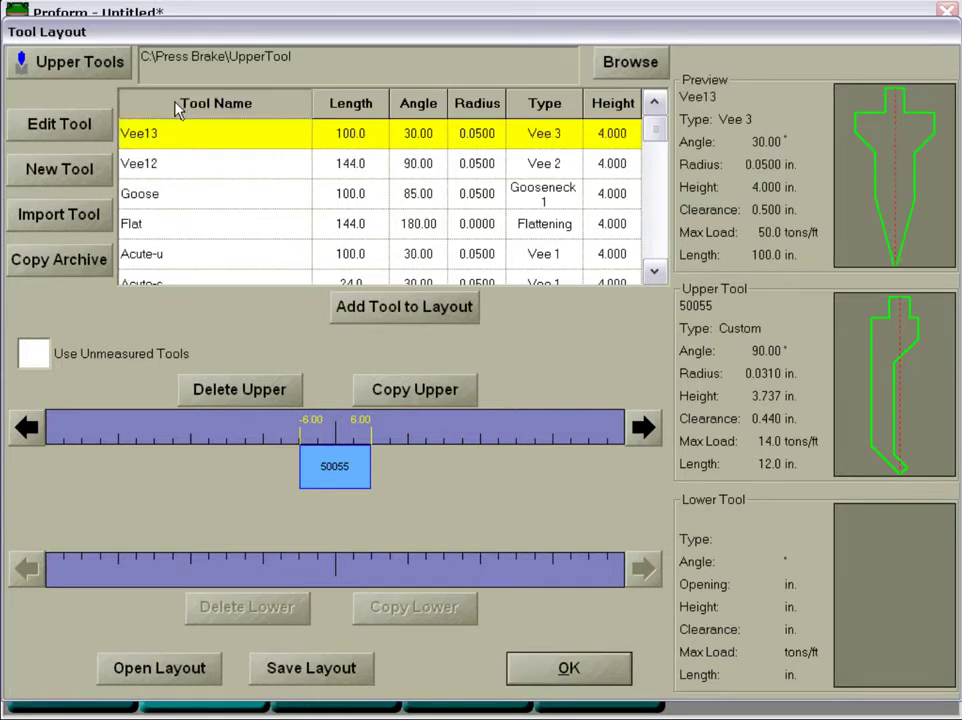
click(176, 108)
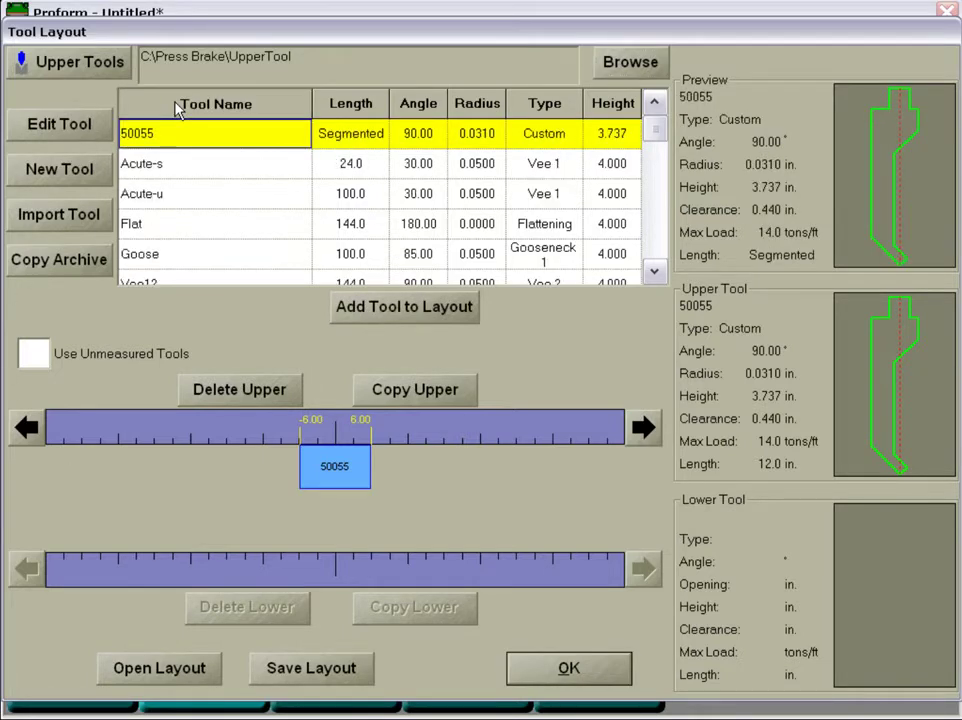
Switch to Lower Tools and add die 50040 to the lower rail, spanning -18.00 to 18.00.
click(316, 482)
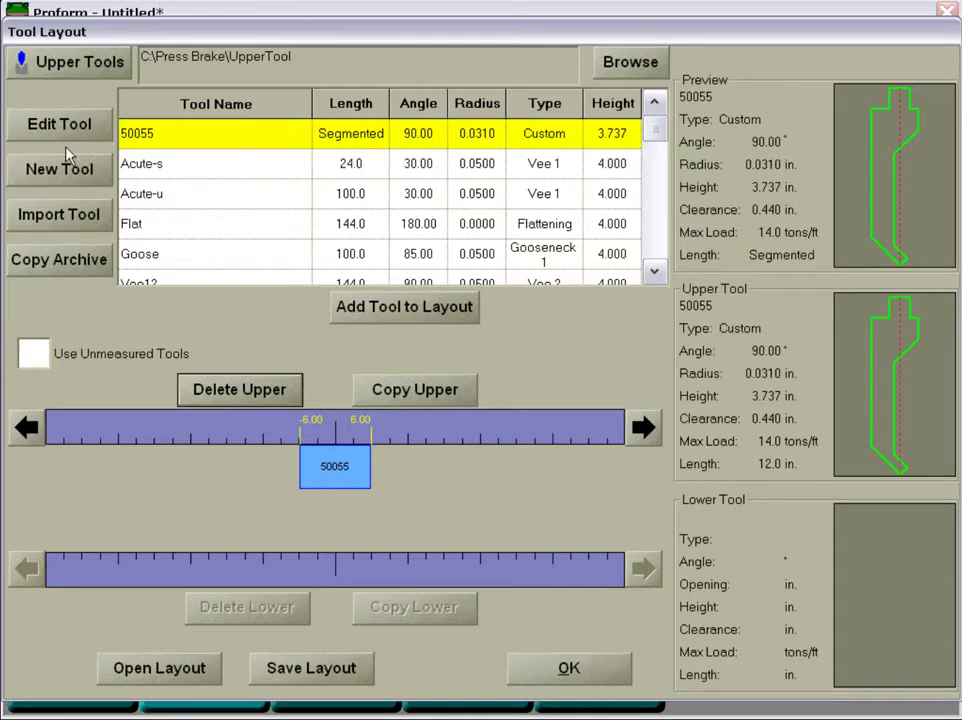
click(68, 70)
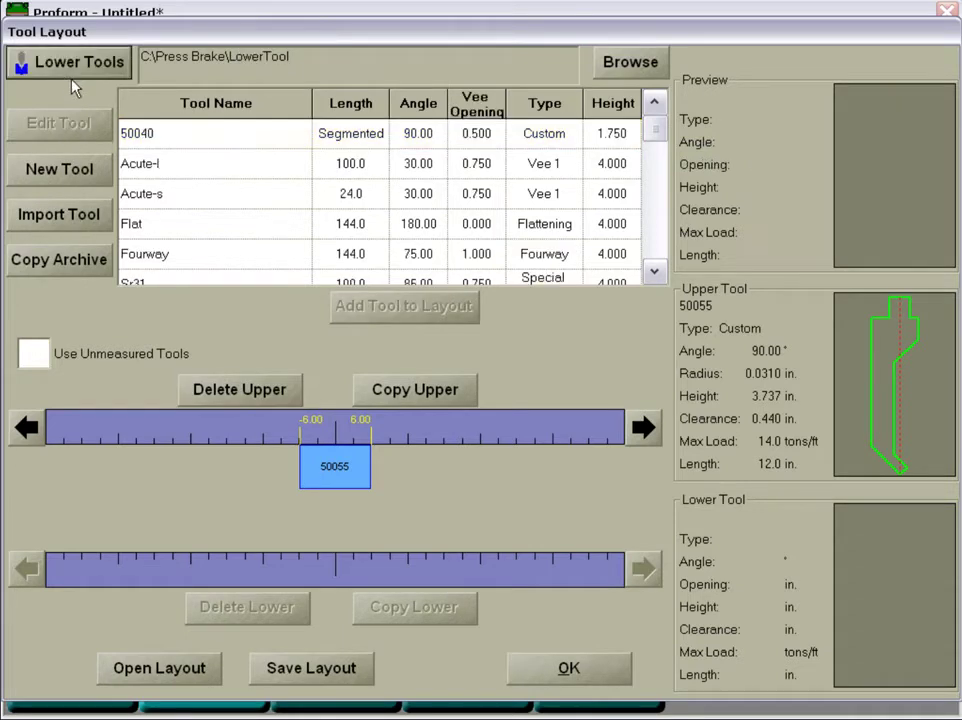
click(336, 307)
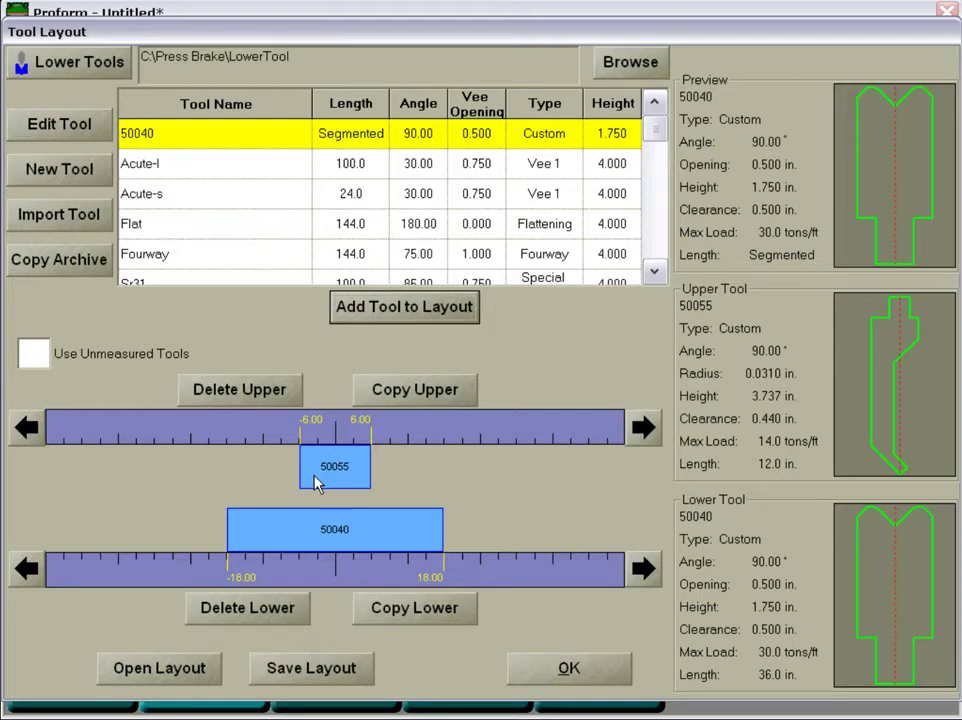
Add a second 50040 die segment to the lower rail, slightly overlapping the first on its left.
click(358, 308)
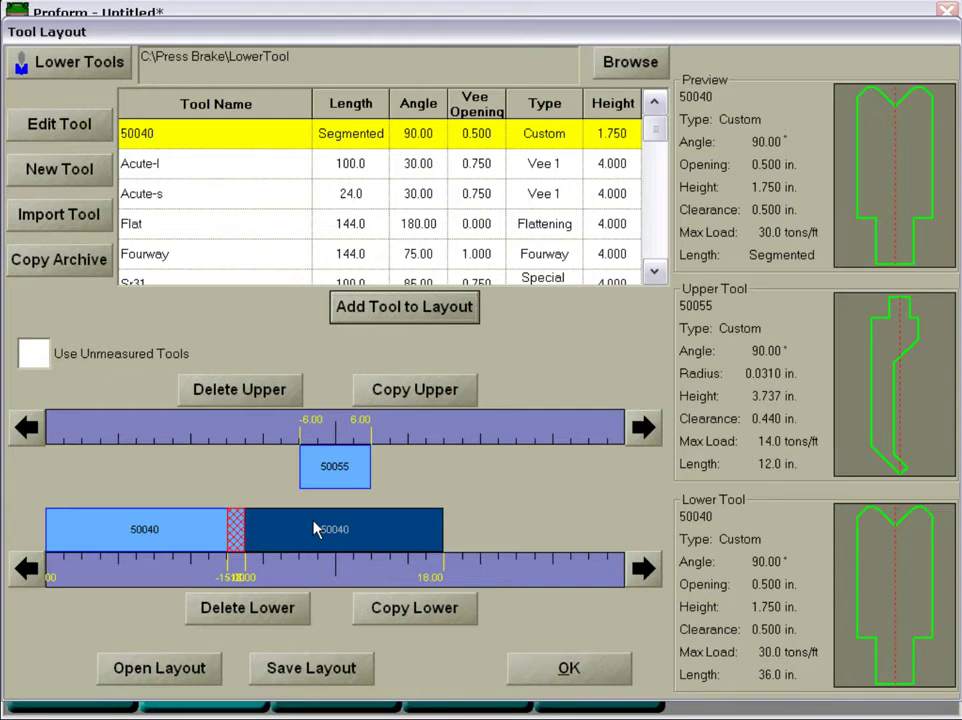
Slide one 50040 die right and nudge it until it spans 8.74 to 44.74.
drag(318, 526, 471, 507)
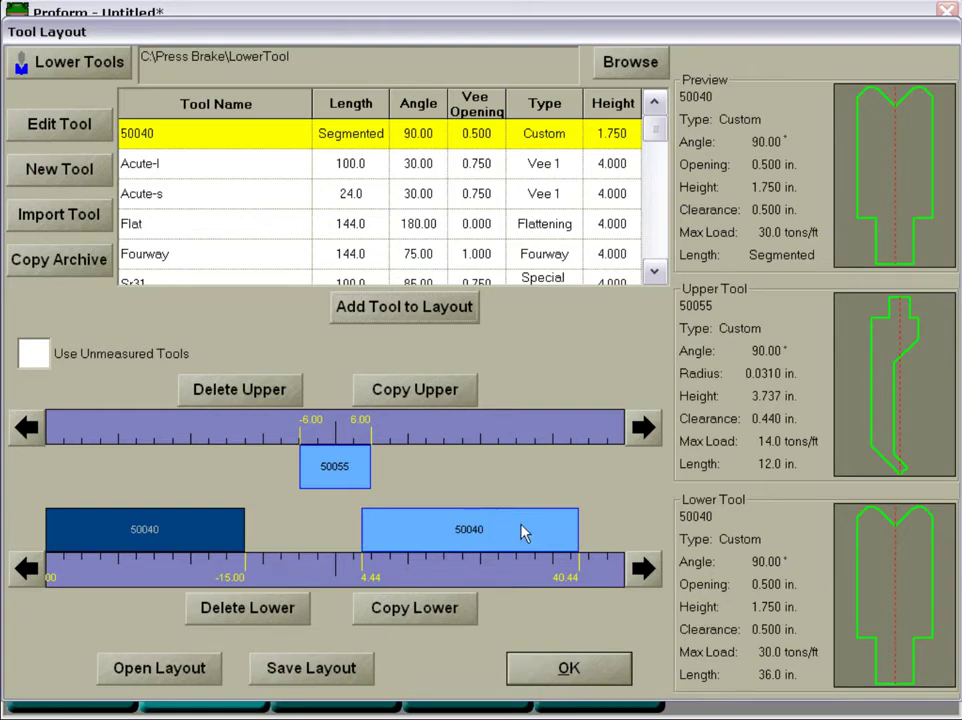
click(637, 576)
double_click(637, 576)
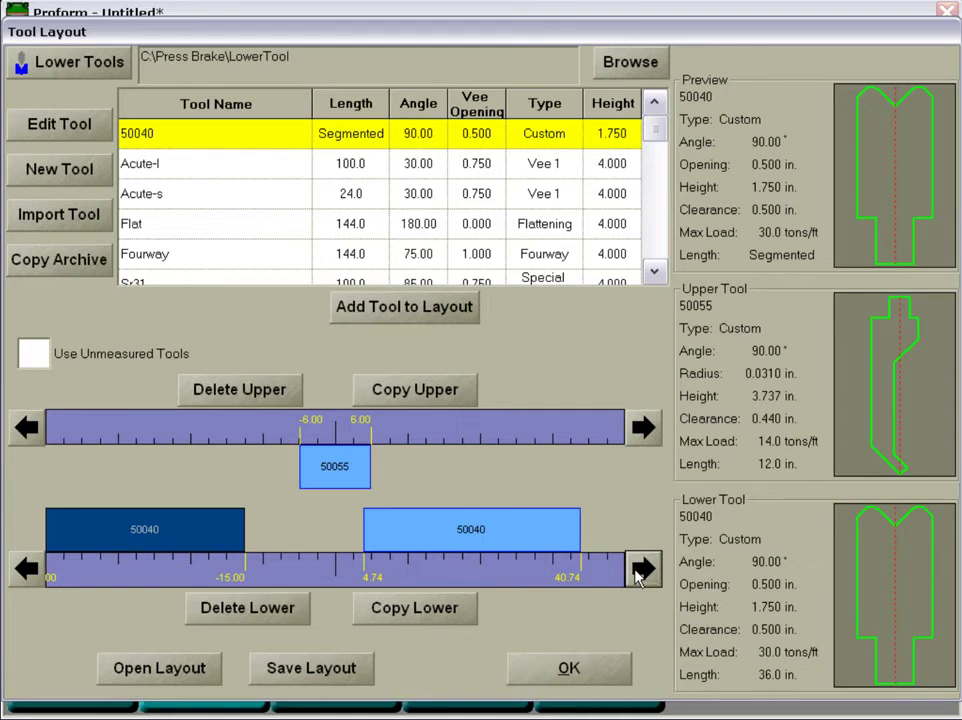
click(637, 568)
click(637, 568)
click(637, 568)
click(637, 575)
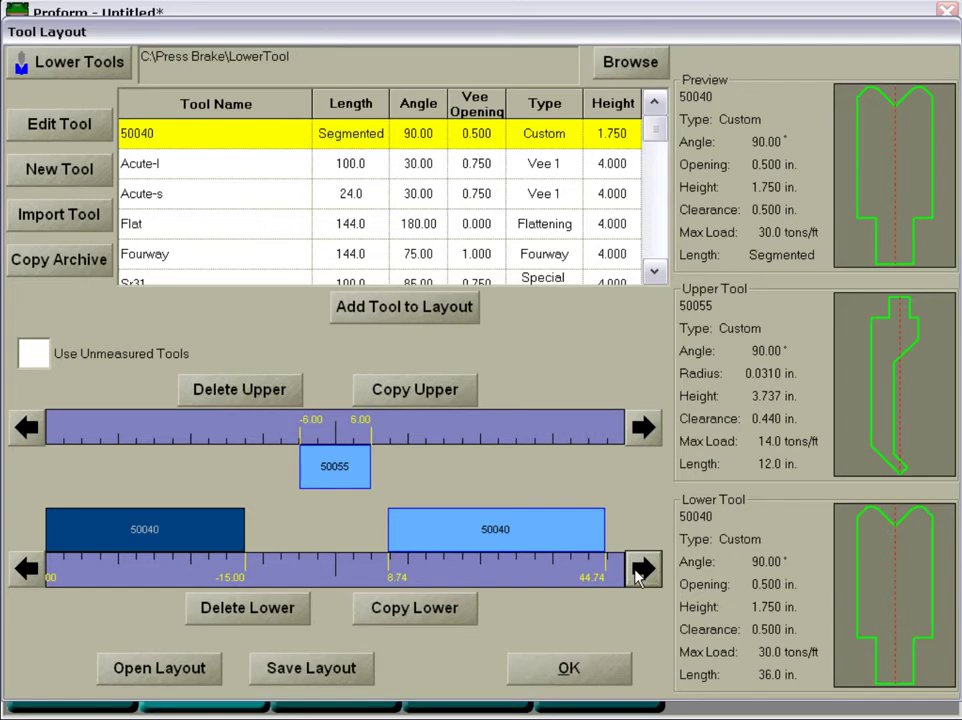
Set the left 50040 die's left edge location to -44, so it spans -44.00 to -8.00.
double_click(155, 545)
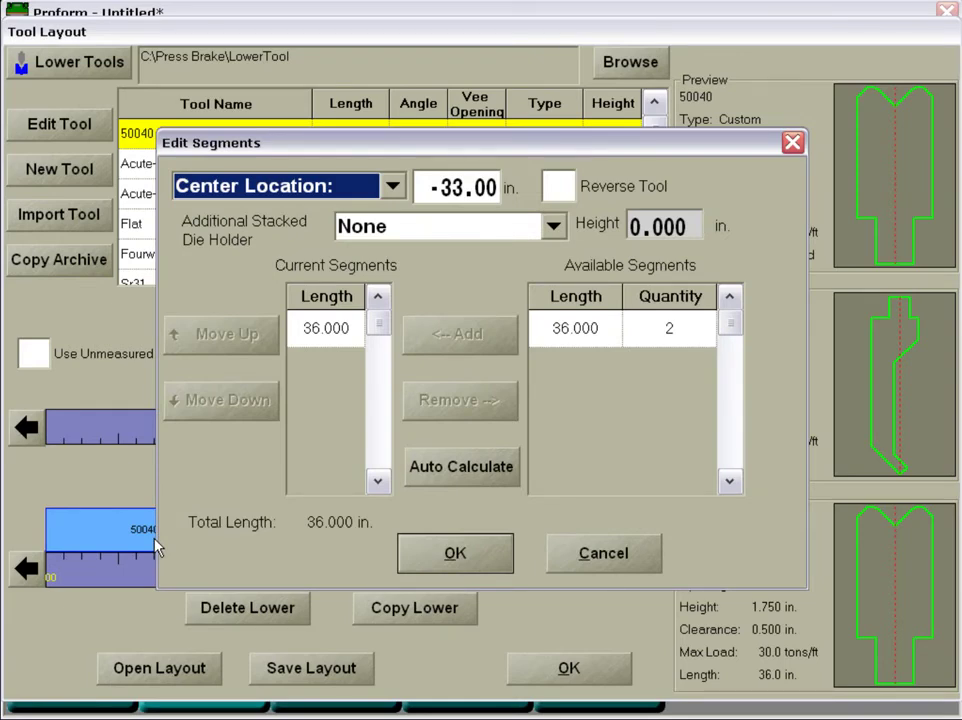
click(392, 189)
click(377, 214)
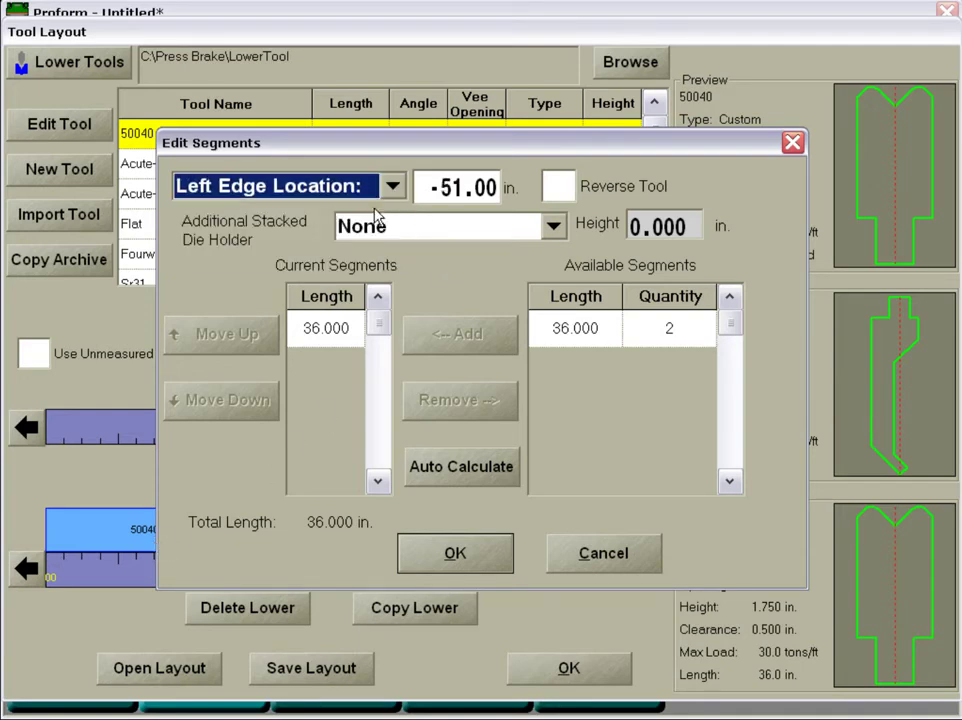
click(460, 188)
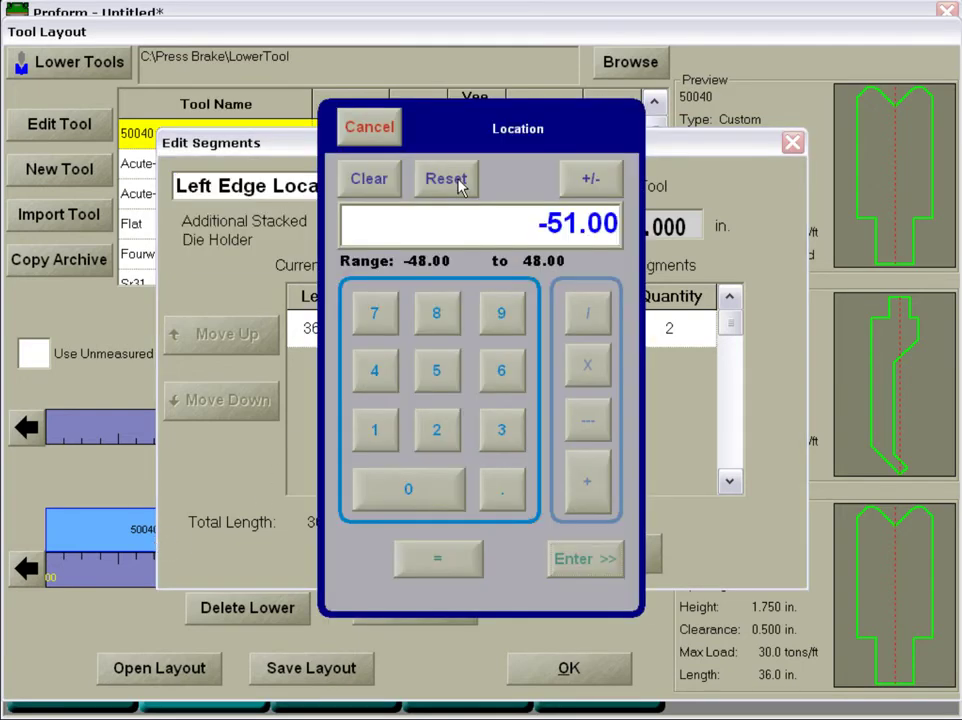
click(390, 387)
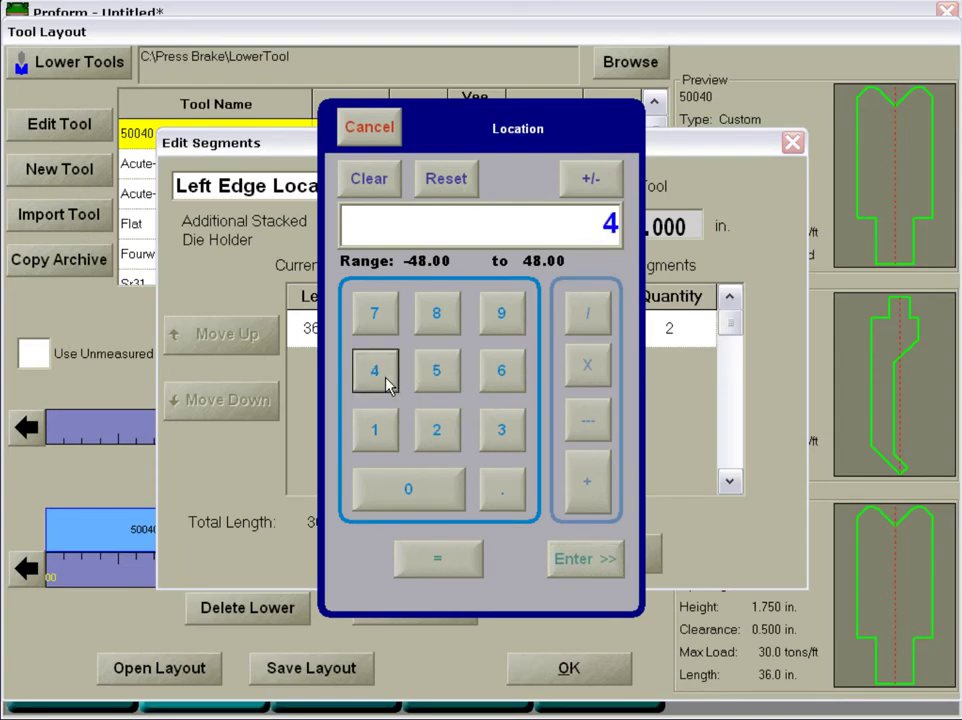
click(390, 387)
click(603, 182)
click(578, 562)
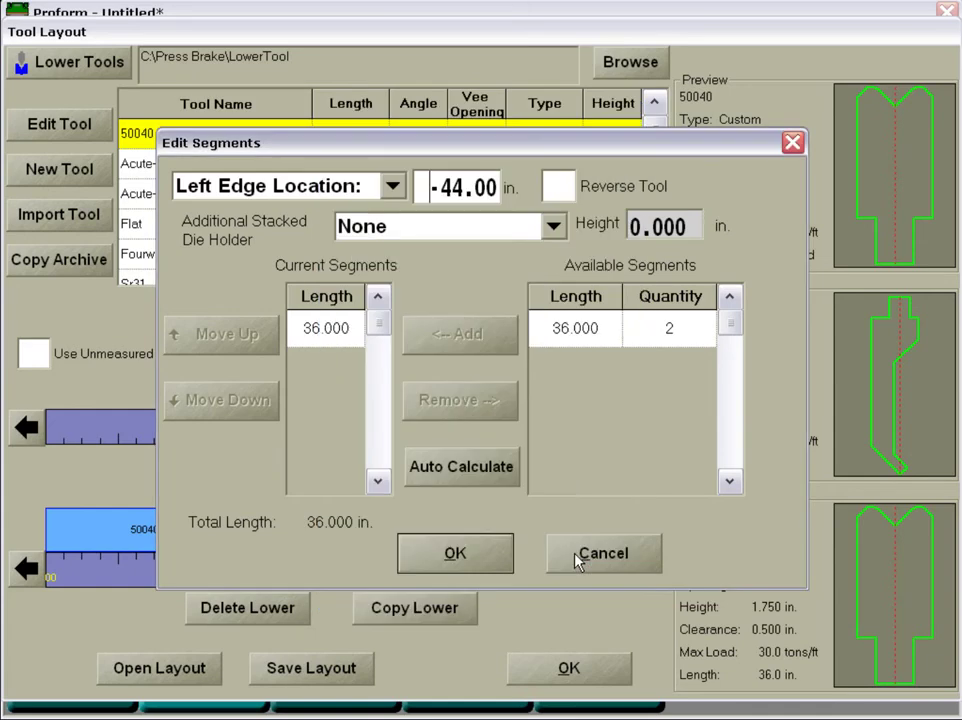
click(500, 563)
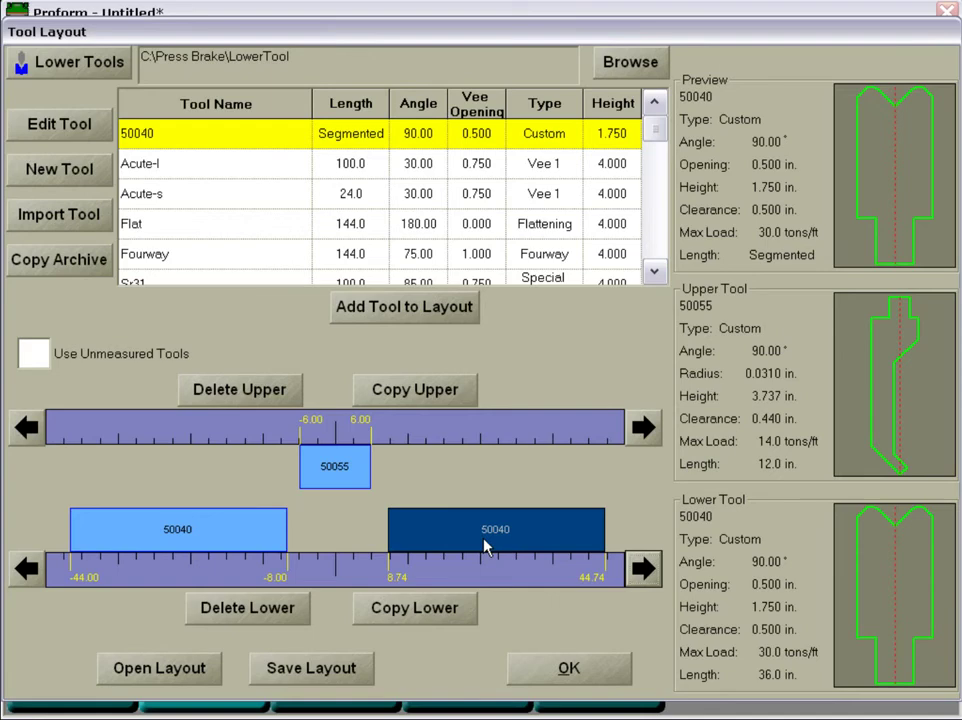
Open Edit Segments for the right 50040 die, showing its left edge at 8.74 in.
double_click(485, 546)
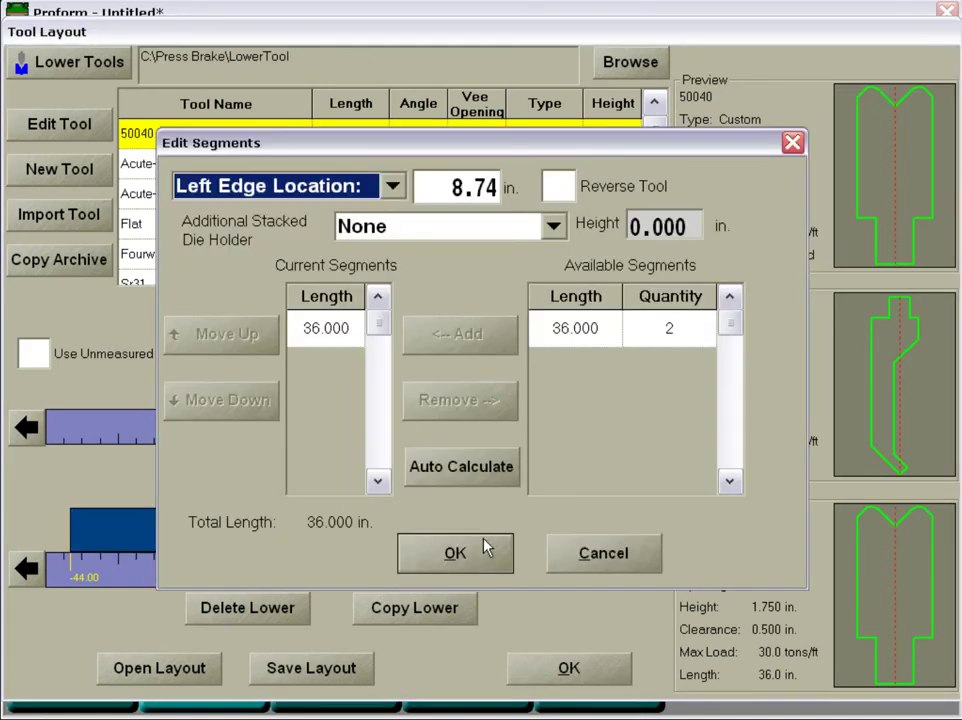